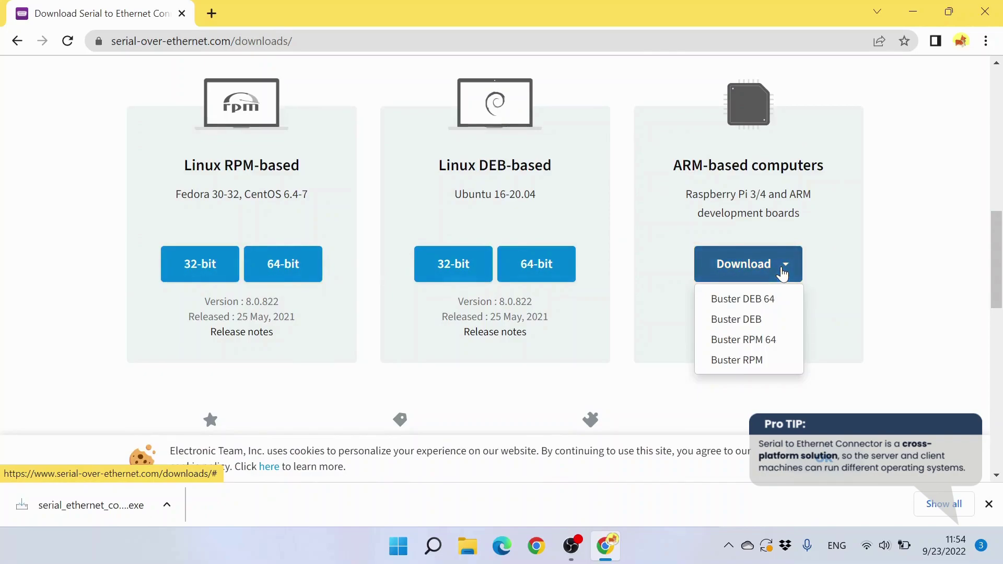
Step: Begin the Serial to Ethernet Connector installation in English and accept the license agreement
left_click(783, 273)
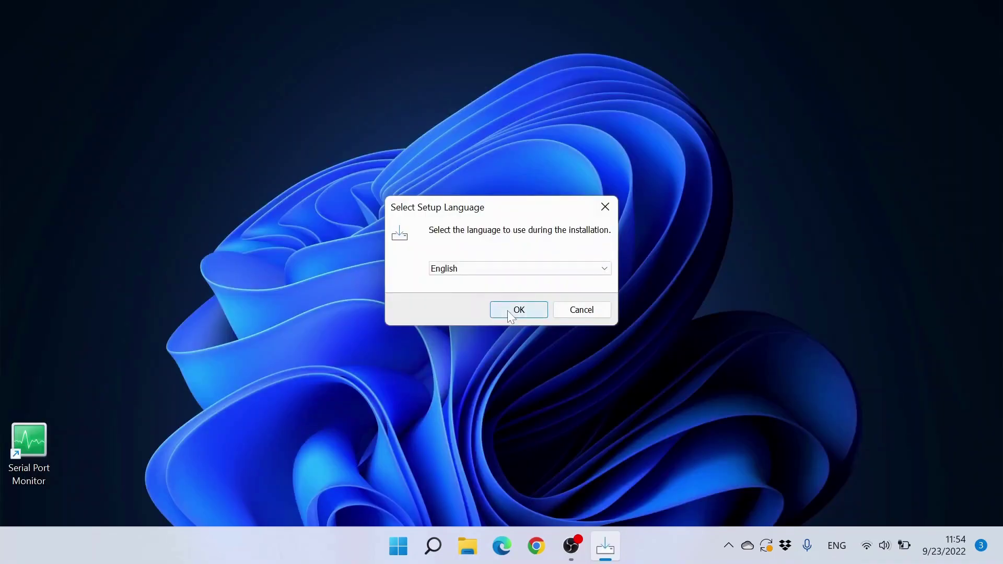
left_click(510, 310)
scroll(495, 274, "down", 10)
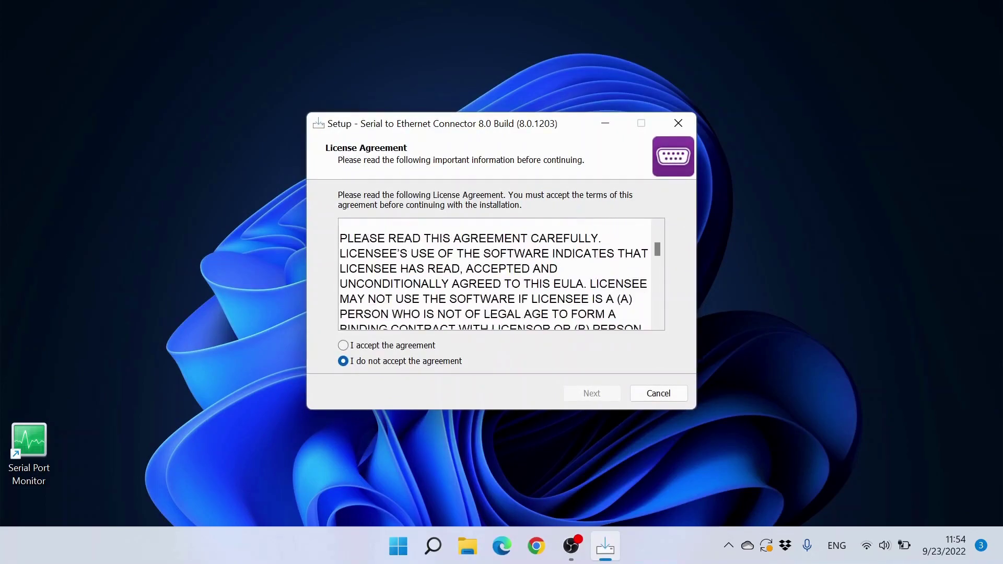
scroll(495, 274, "down", 10)
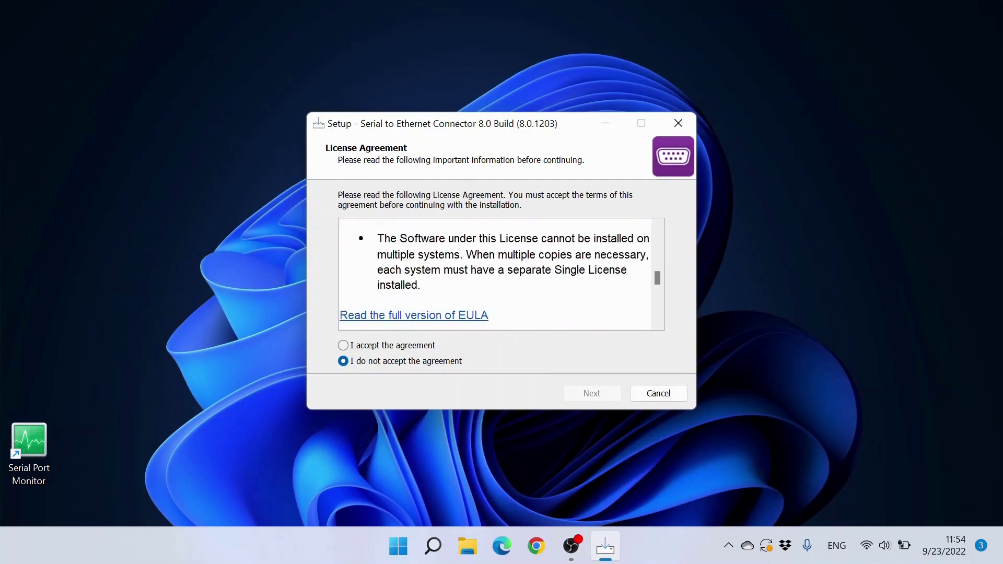
scroll(495, 274, "down", 10)
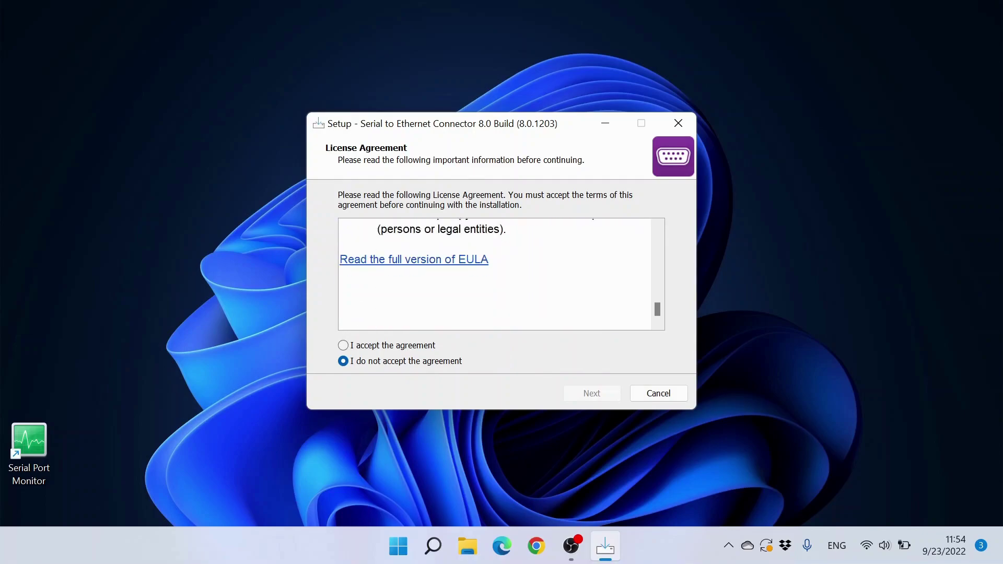
left_click(408, 346)
left_click(576, 393)
Step: Install Serial to Ethernet Connector with the default location, Start Menu folder and desktop icon, and finish setup by launching it
left_click(576, 393)
left_click(575, 395)
left_click(575, 395)
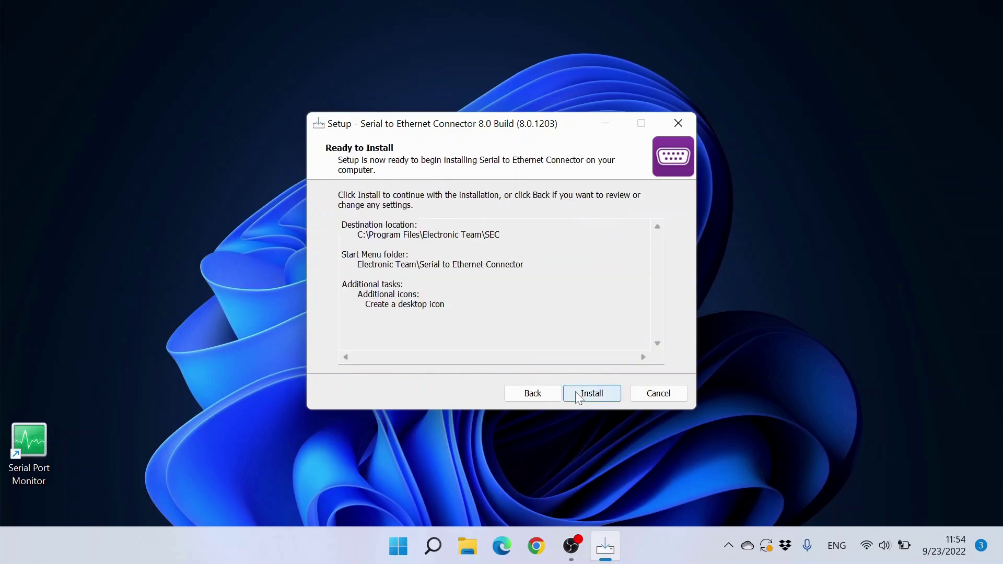
left_click(575, 393)
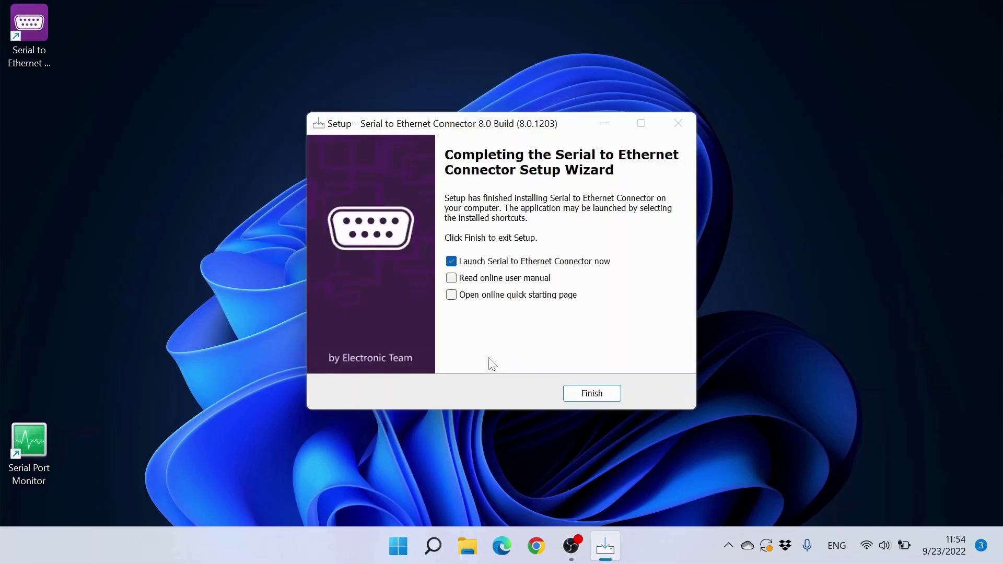
left_click(588, 396)
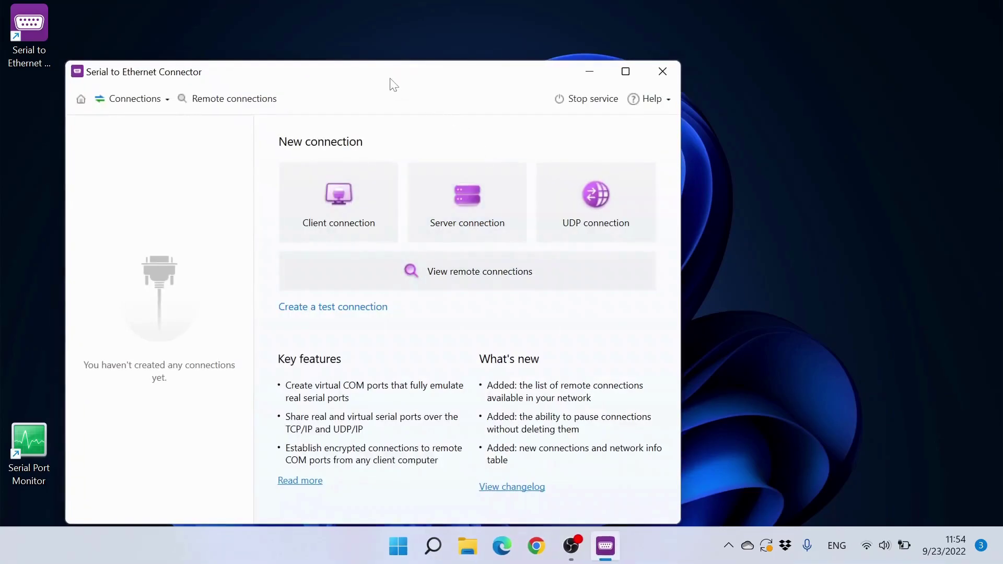
Step: Start a new server connection and name it TEST_Server COM1
left_click_drag(394, 85, 485, 70)
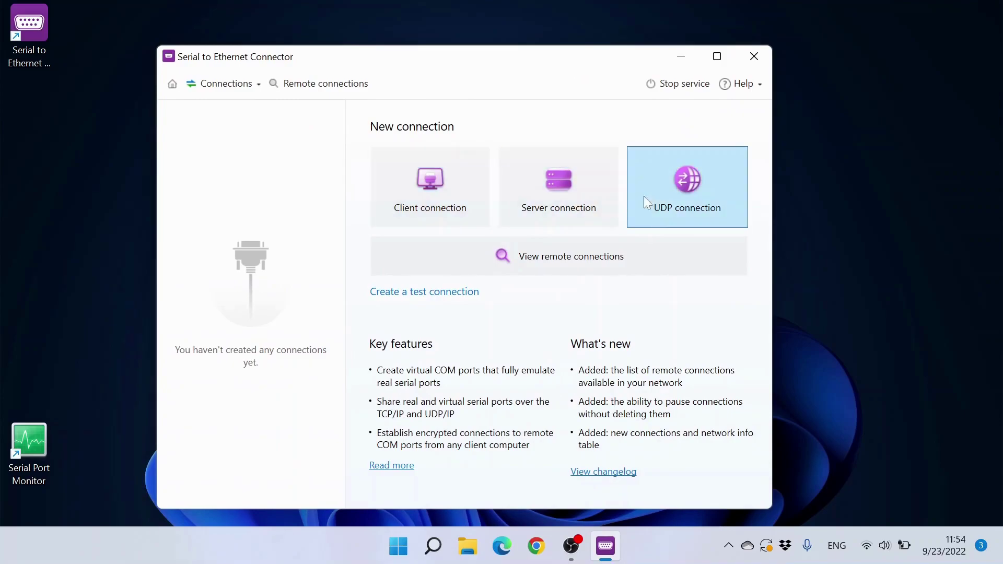
left_click(557, 180)
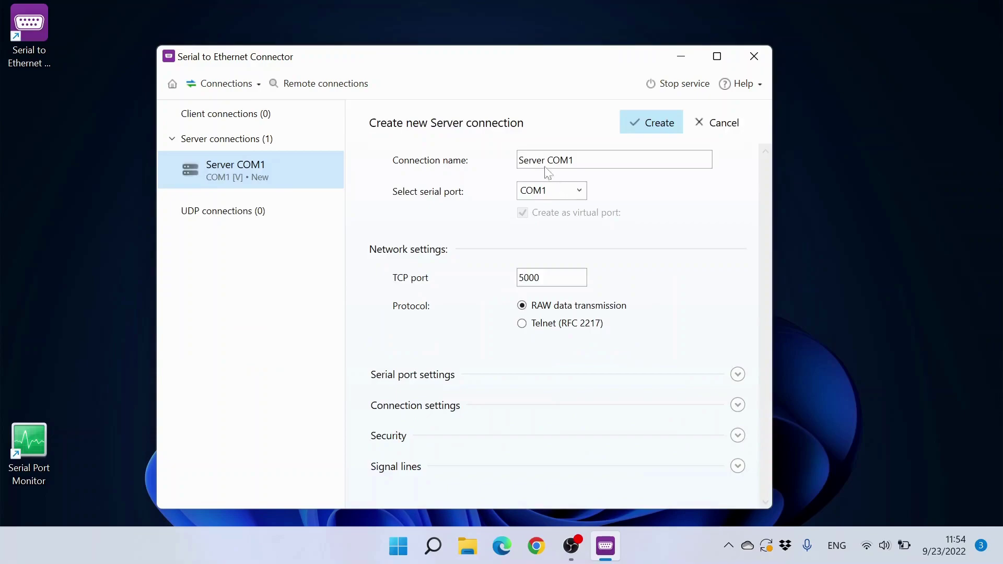
left_click(532, 160)
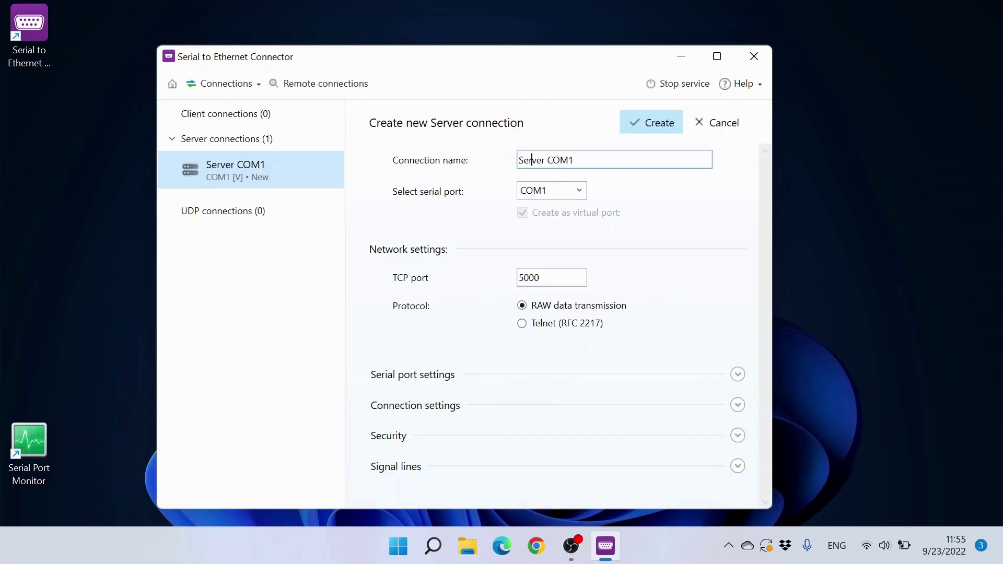
key("Caps_Lock")
type("TEST")
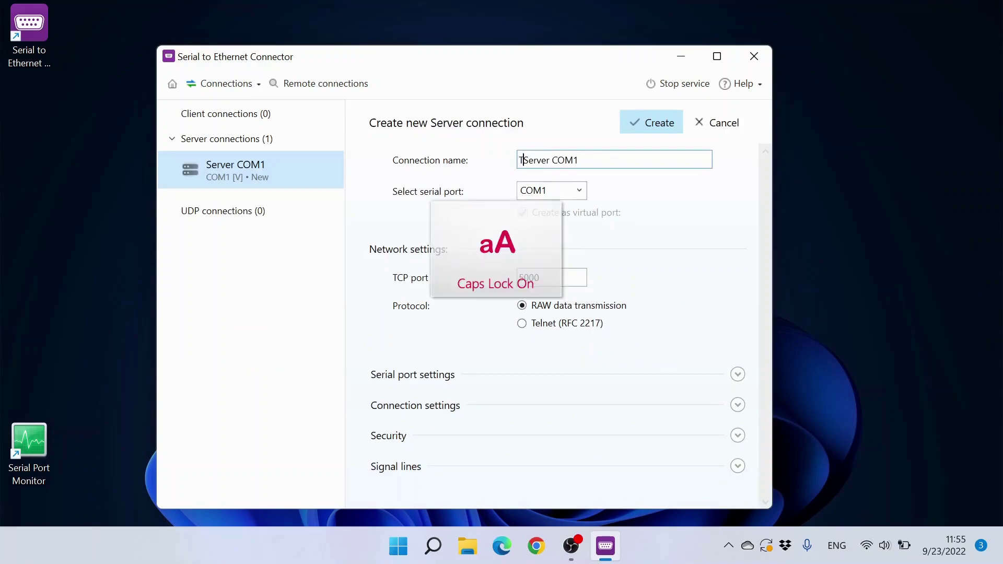
type("_")
key("Caps_Lock")
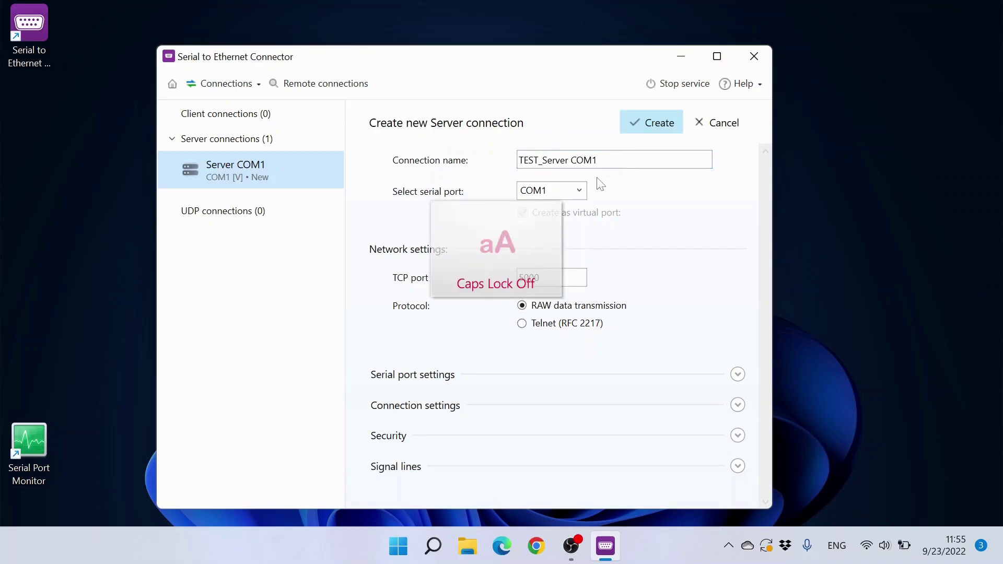
Step: Try to give the server connection's serial port the custom name TEST_COM1
left_click(551, 190)
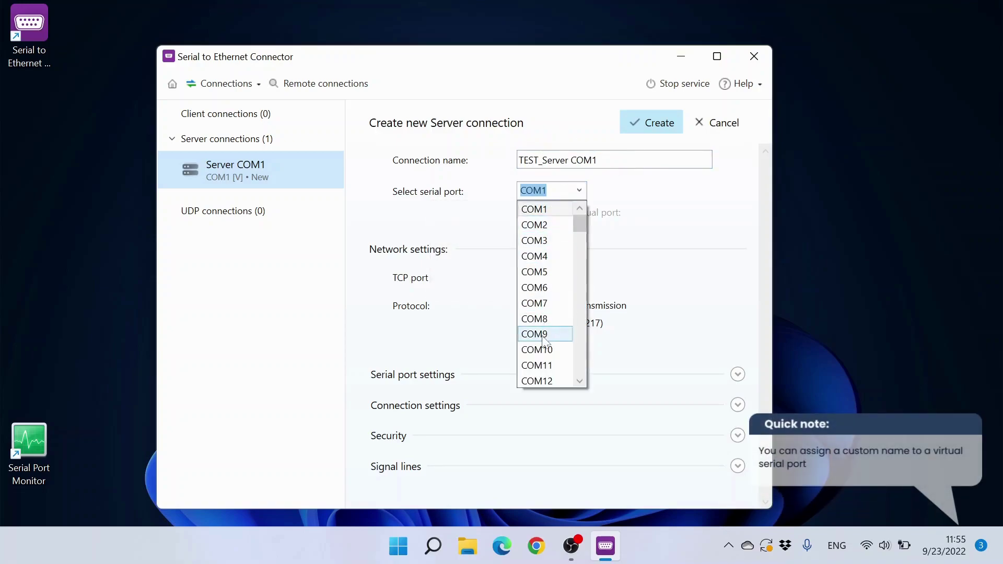
key("Caps_Lock")
type("TEST")
key("Caps_Lock")
type("_")
left_click(653, 224)
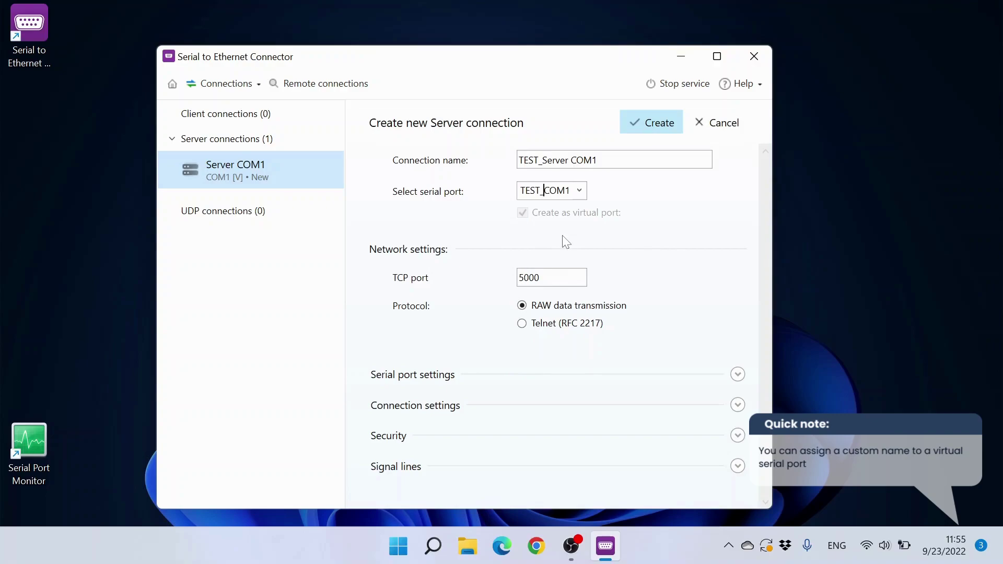
Step: Set the server connection's virtual serial port to TEST_COM1
left_click(579, 190)
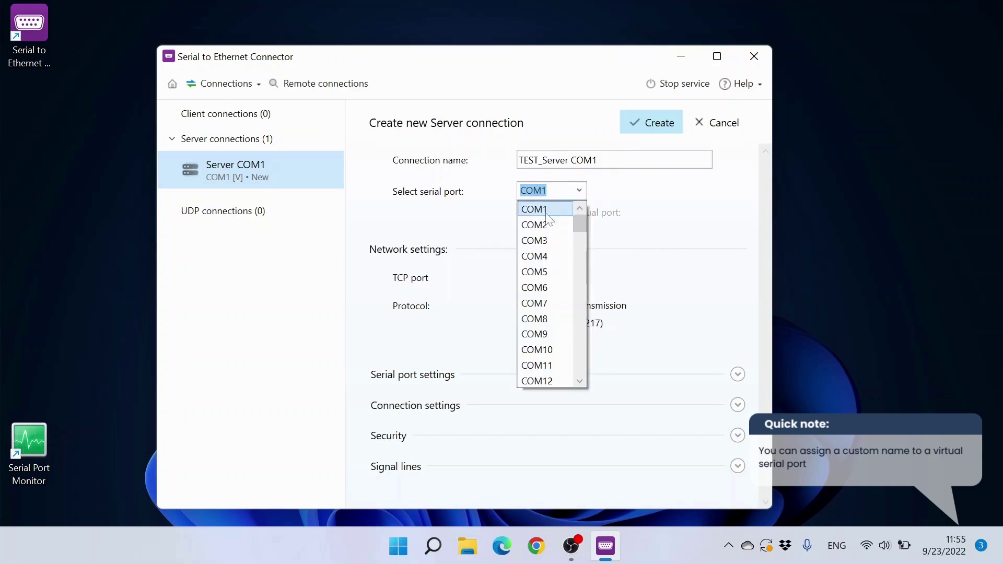
left_click(521, 191)
key("Caps_Lock")
type("TEST")
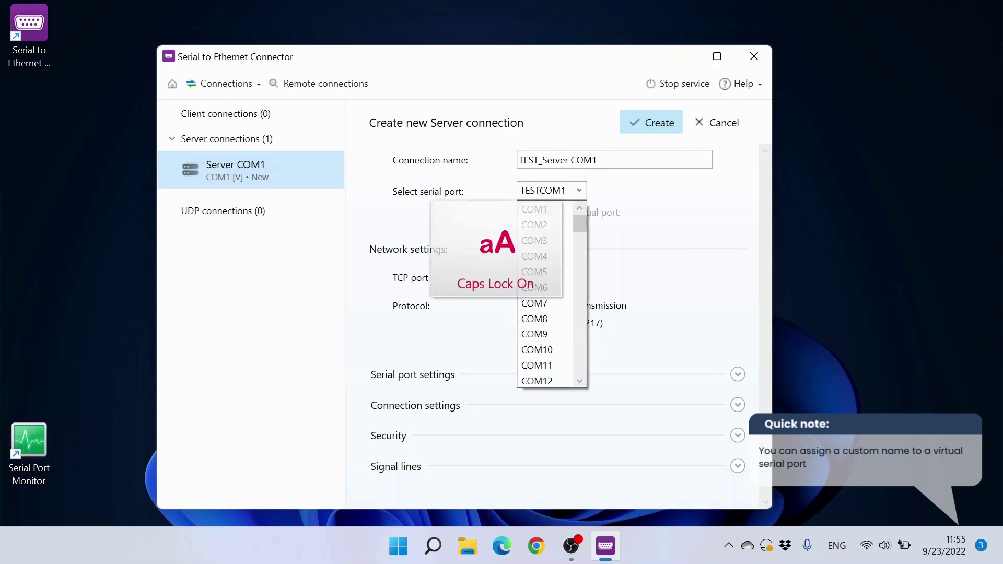
key("Caps_Lock")
type("_")
left_click(651, 225)
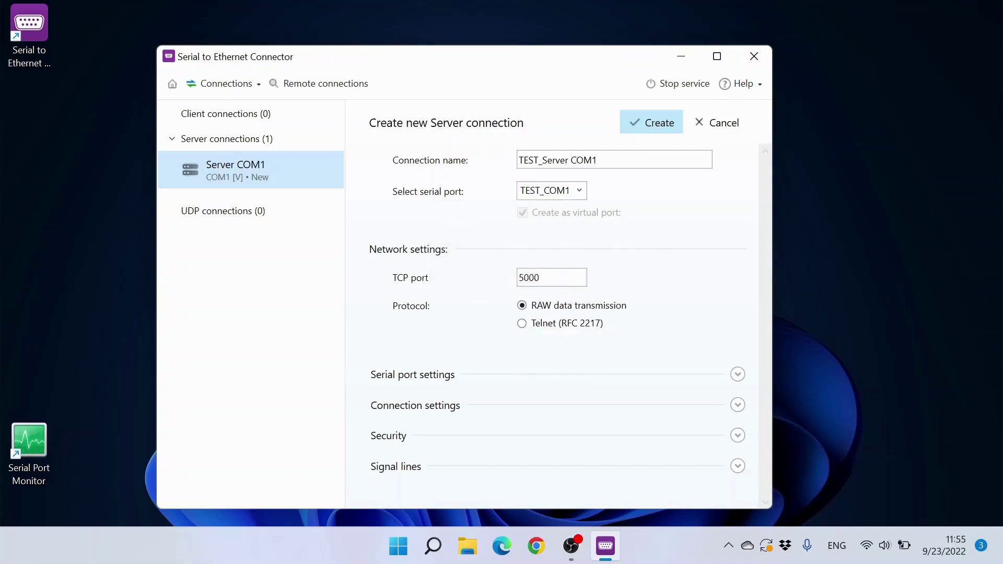
Step: Set the server connection's TCP port to 10001
key("Tab")
type("10001")
left_click(603, 267)
Step: Review the serial port, connection, security and signal lines settings of the new server connection
left_click(737, 375)
scroll(660, 364, "down", 5)
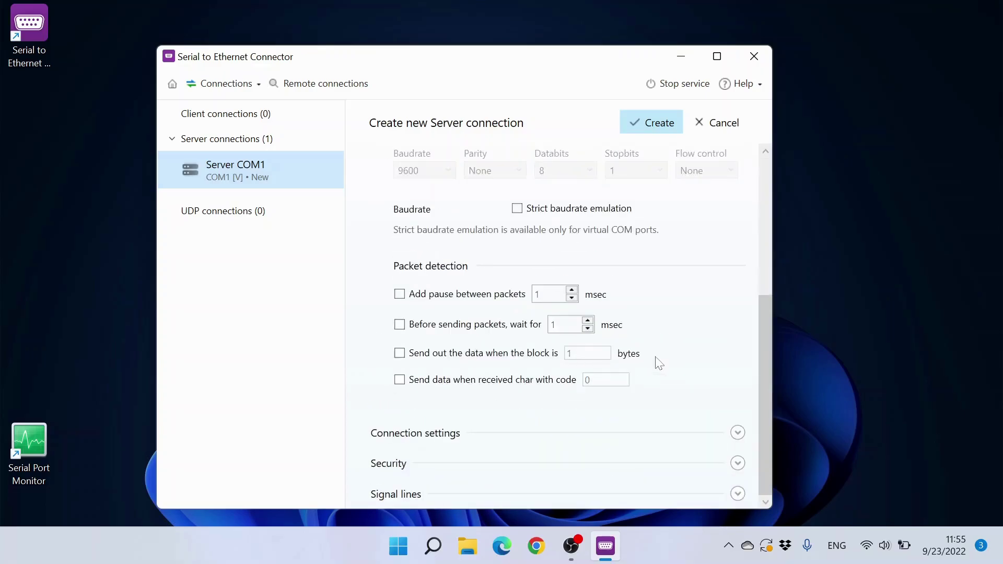
left_click(737, 434)
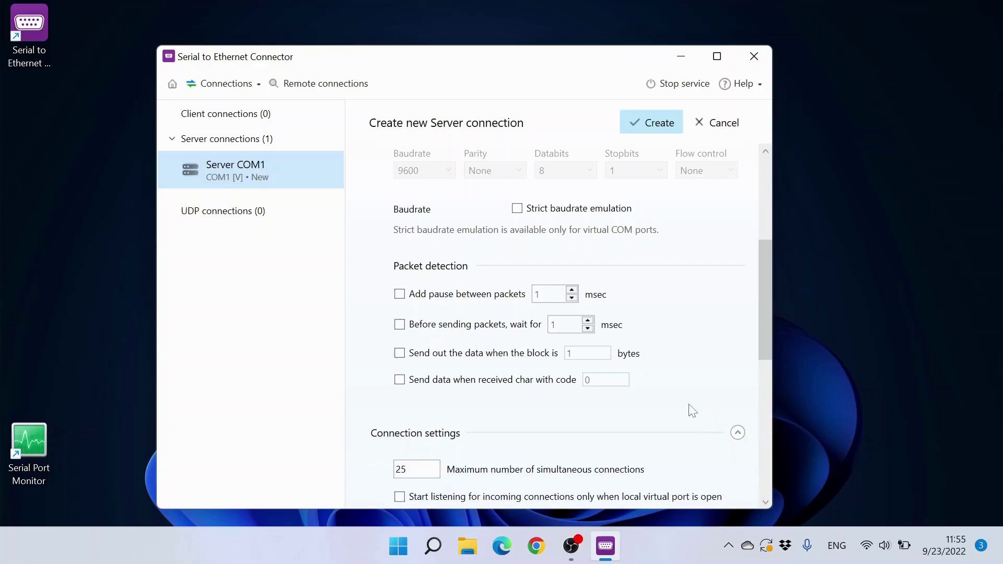
scroll(690, 409, "down", 8)
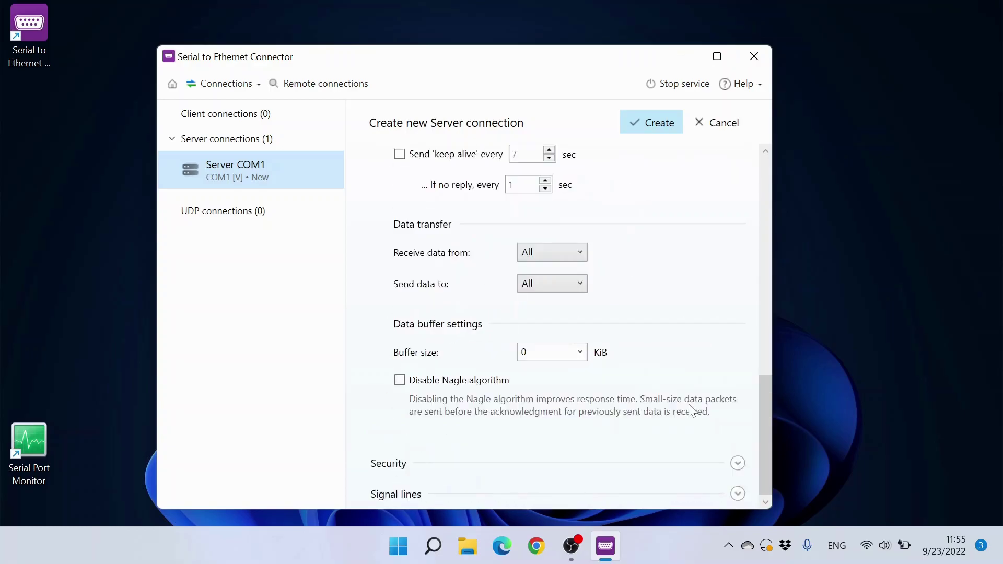
left_click(737, 465)
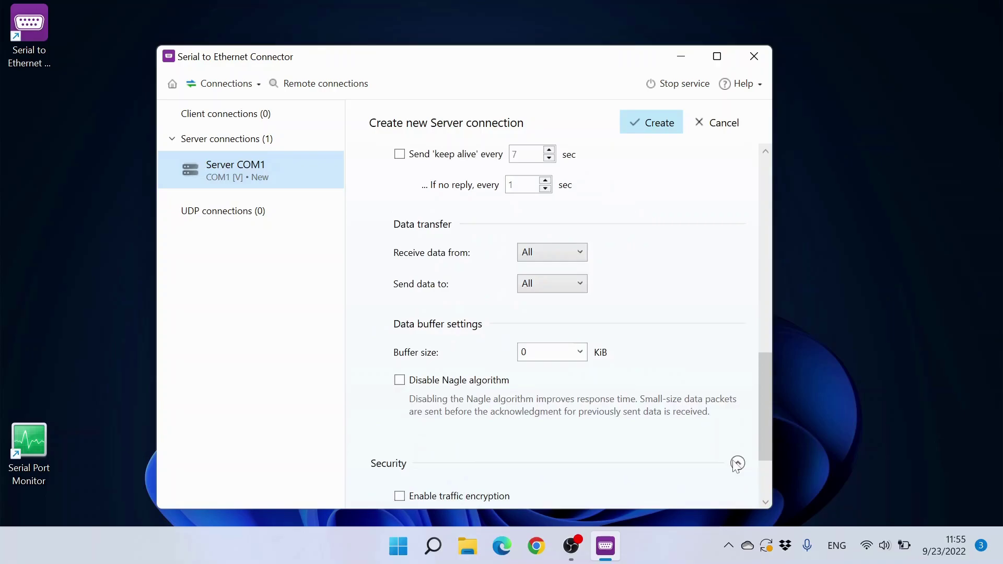
scroll(688, 400, "down", 2)
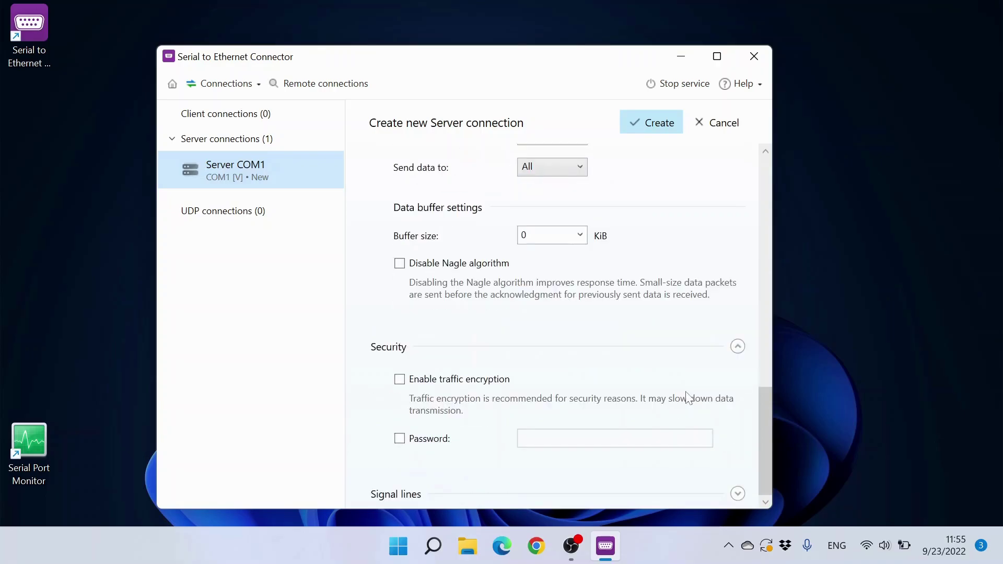
left_click(738, 493)
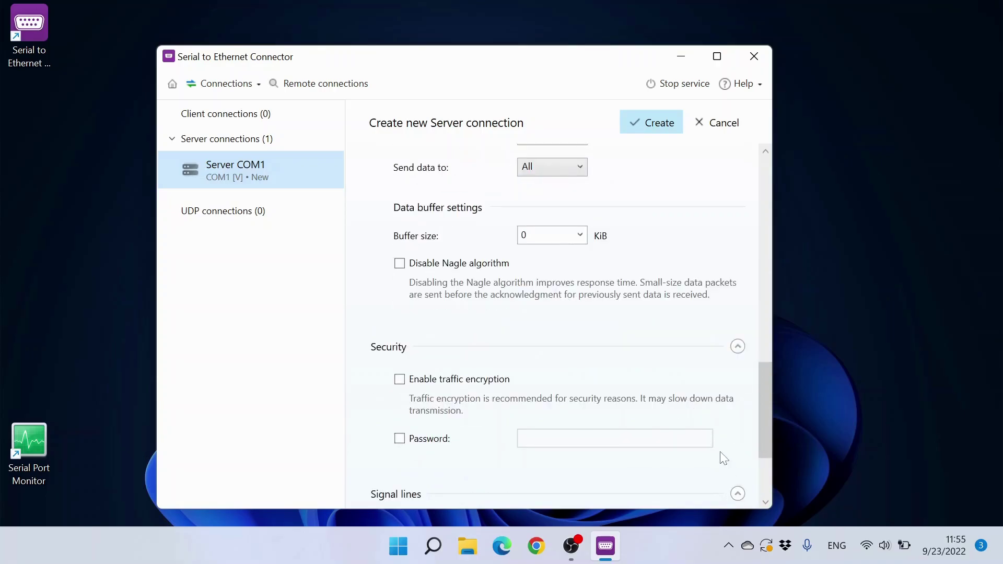
scroll(723, 458, "down", 3)
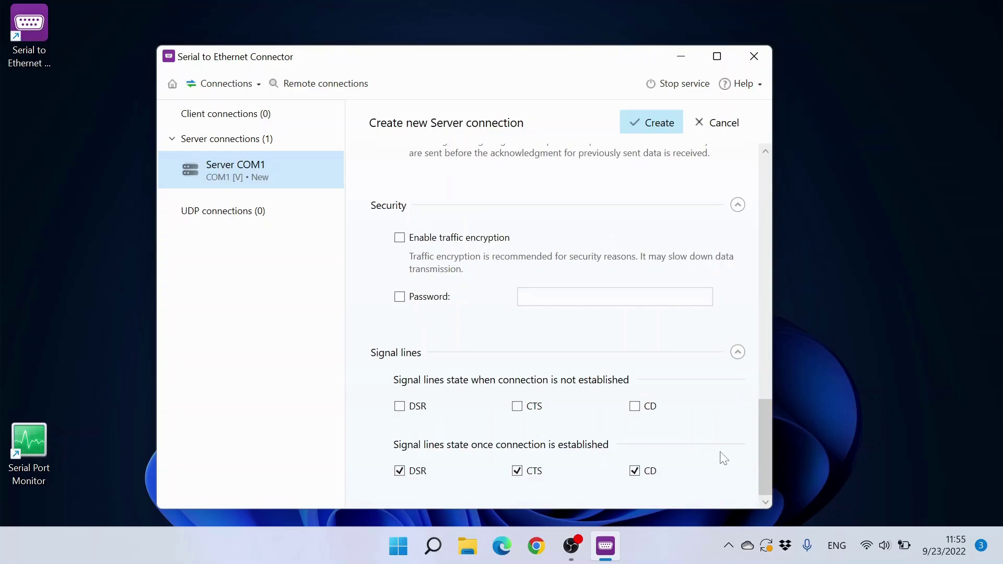
Step: Create the TEST_Server COM1 server connection with the configured settings
scroll(724, 458, "up", 15)
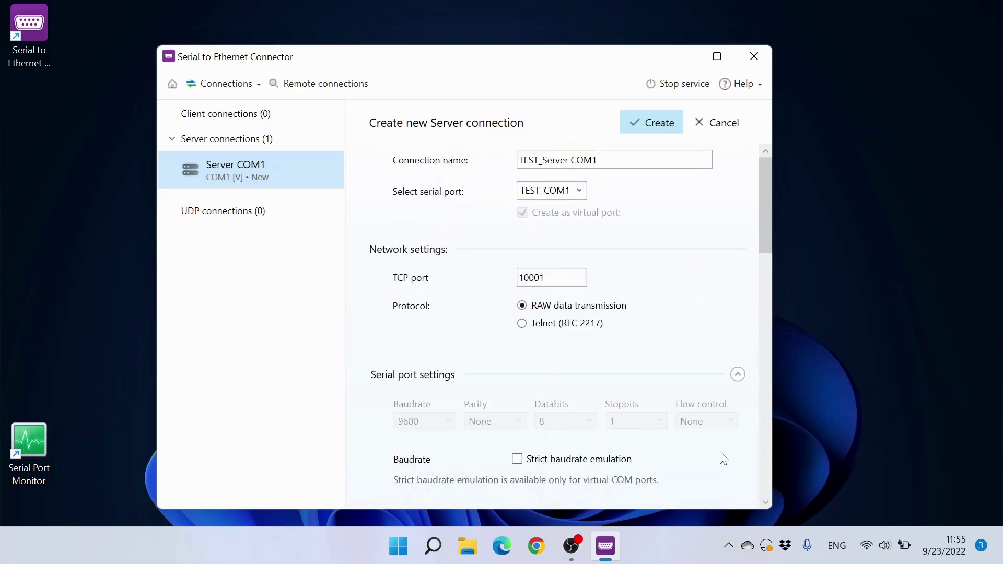
left_click(646, 130)
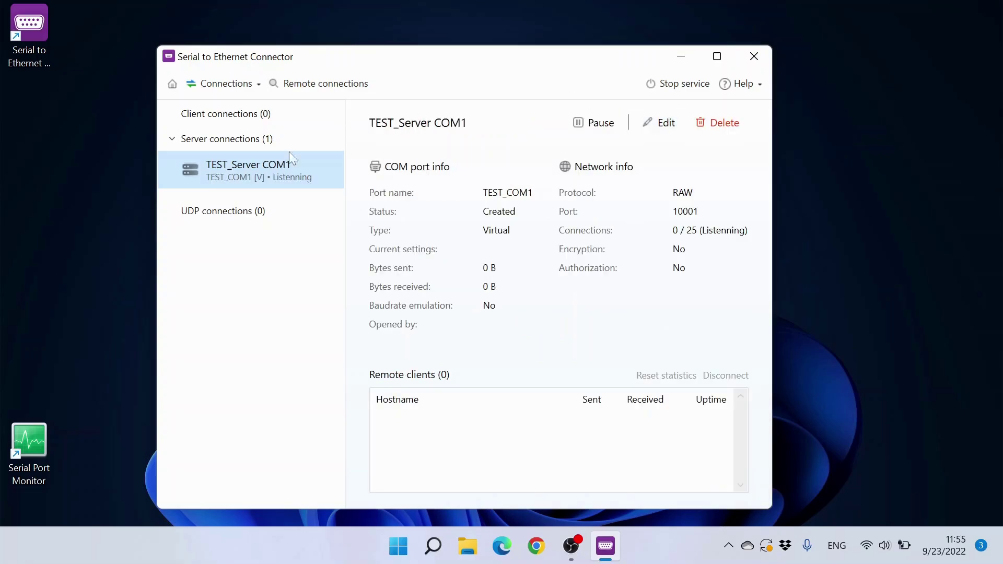
Step: Switch to Serial Port Monitor and open port TEST_COM1 at 9600 baud
left_click(31, 459)
double_click(30, 459)
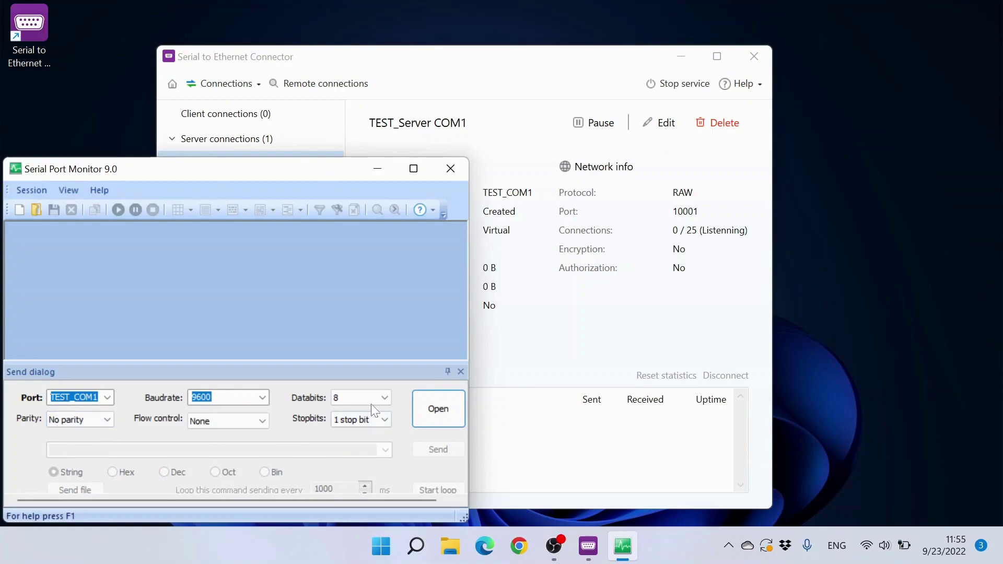
left_click(442, 408)
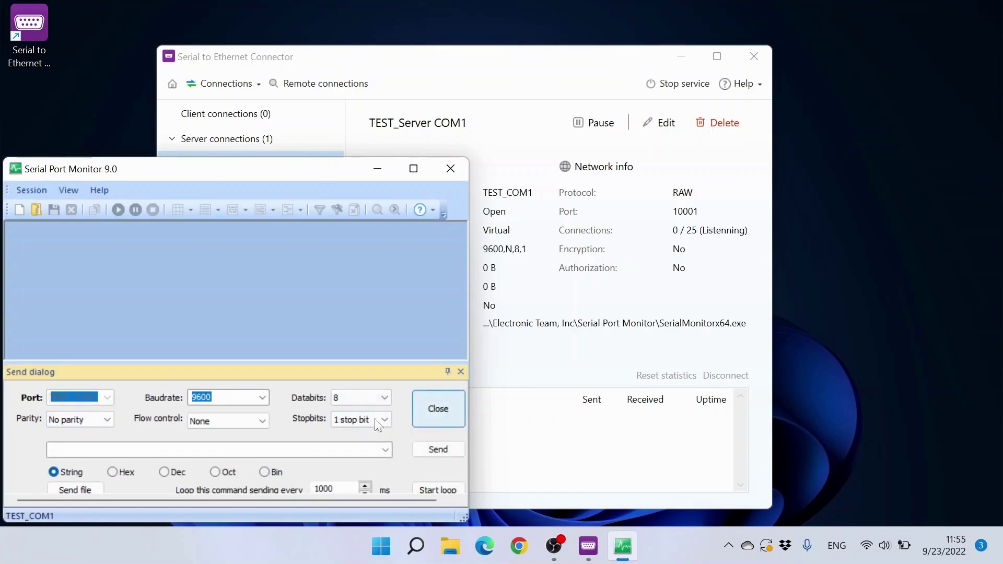
Step: Send the string "is this the real life?" to TEST_COM1 in a loop every 1000 ms
left_click(338, 454)
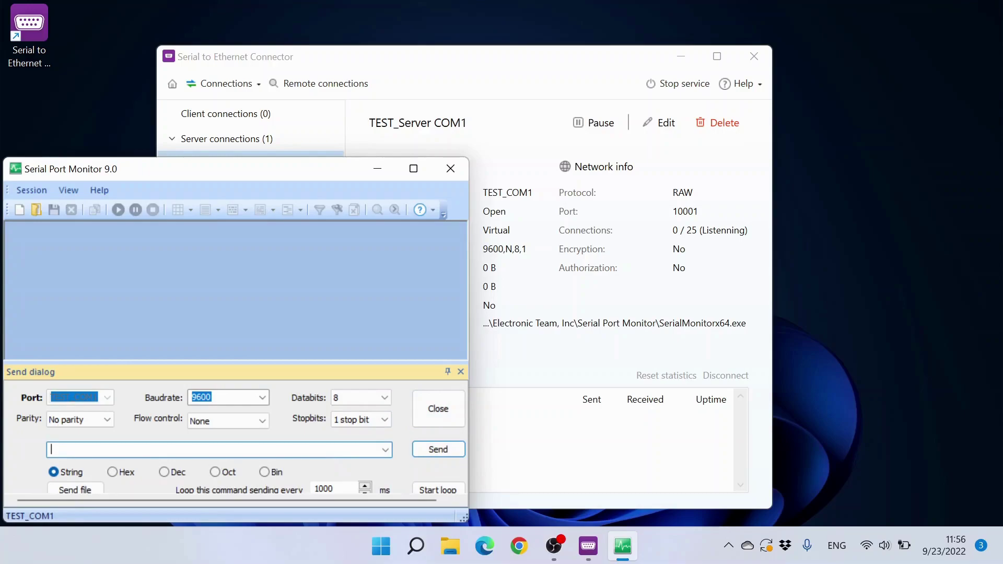
type("is this the real life?")
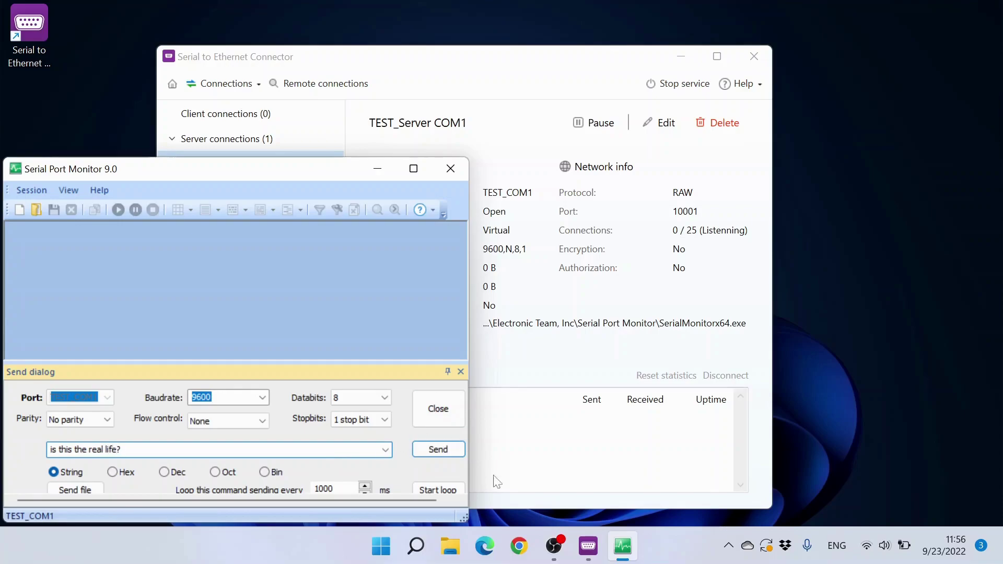
left_click(439, 490)
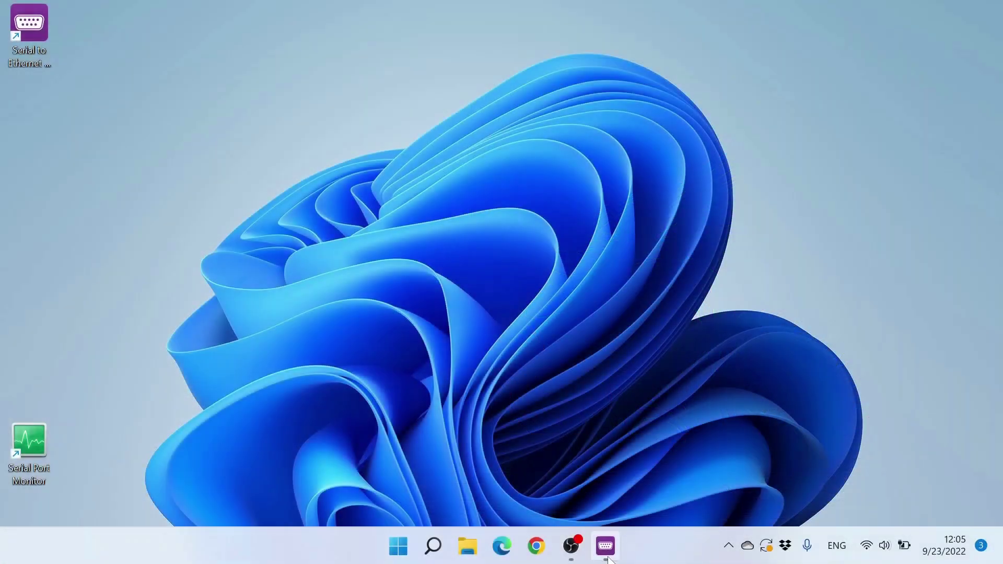
Step: Switch to Serial to Ethernet Connector and start a new client connection from the available remote connection TEST_Server COM1
left_click(606, 547)
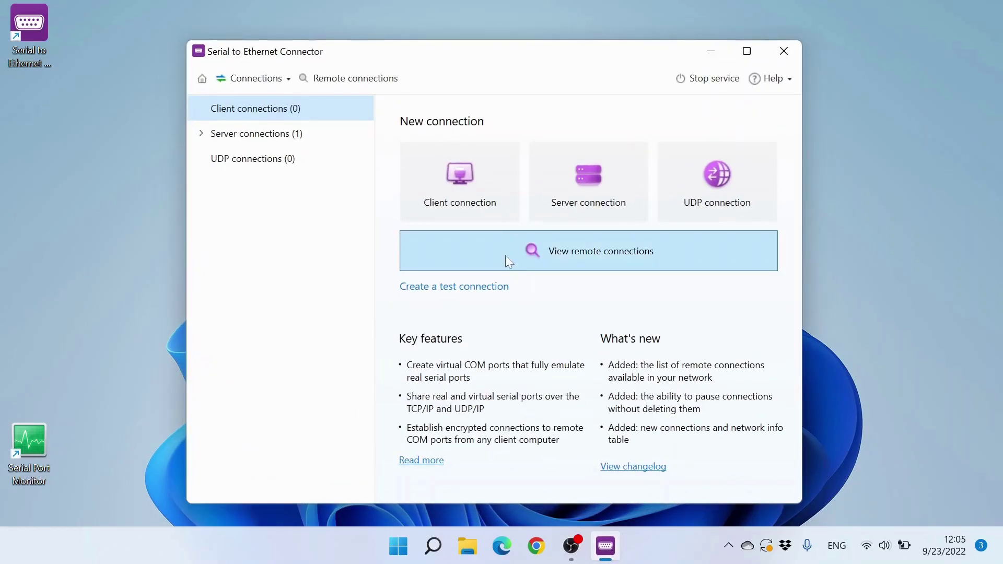
left_click(602, 254)
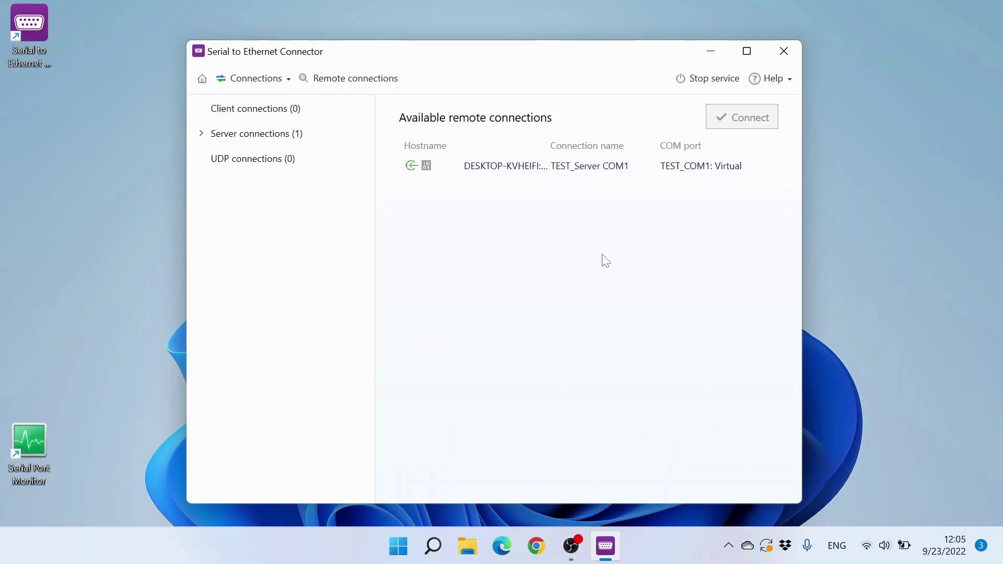
left_click(504, 170)
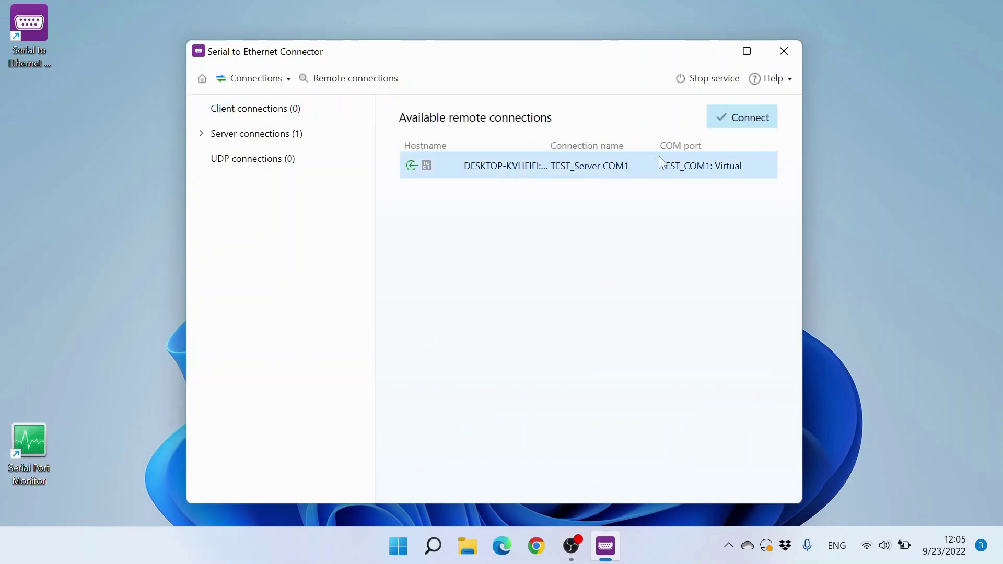
left_click(738, 118)
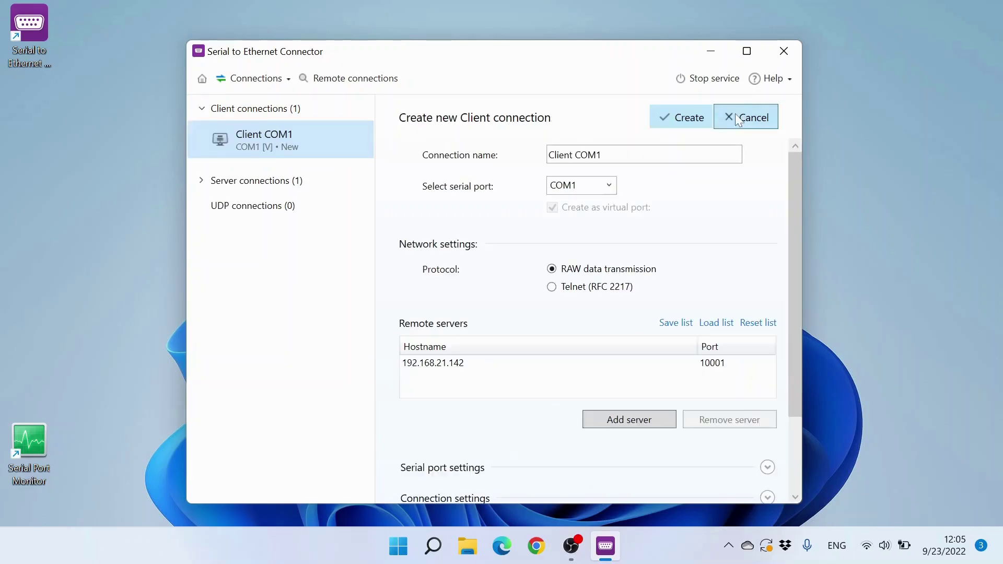
Step: Name the new client connection TEST_Client COM10 and select COM10 as its serial port
left_click(549, 155)
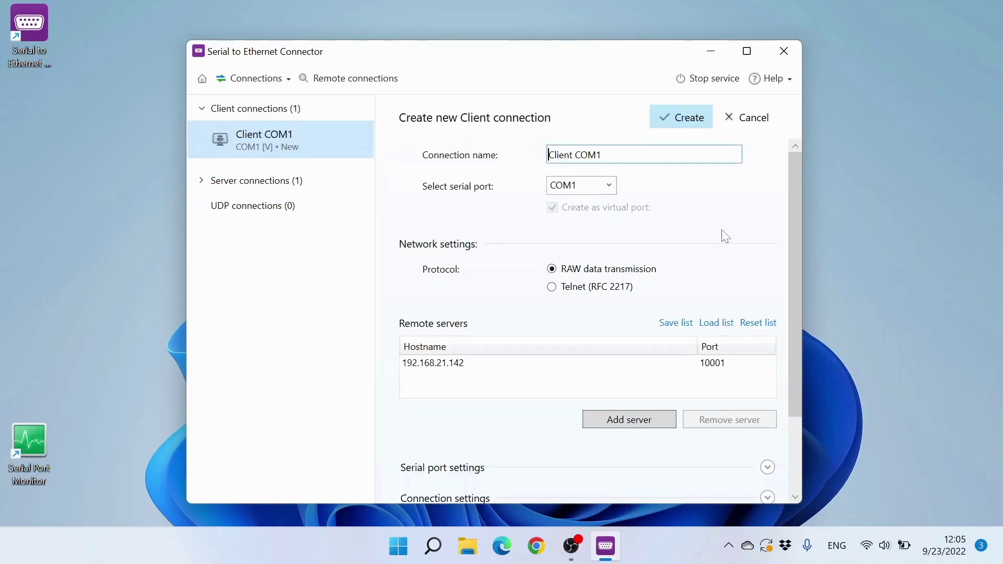
type("TEST_")
left_click(608, 186)
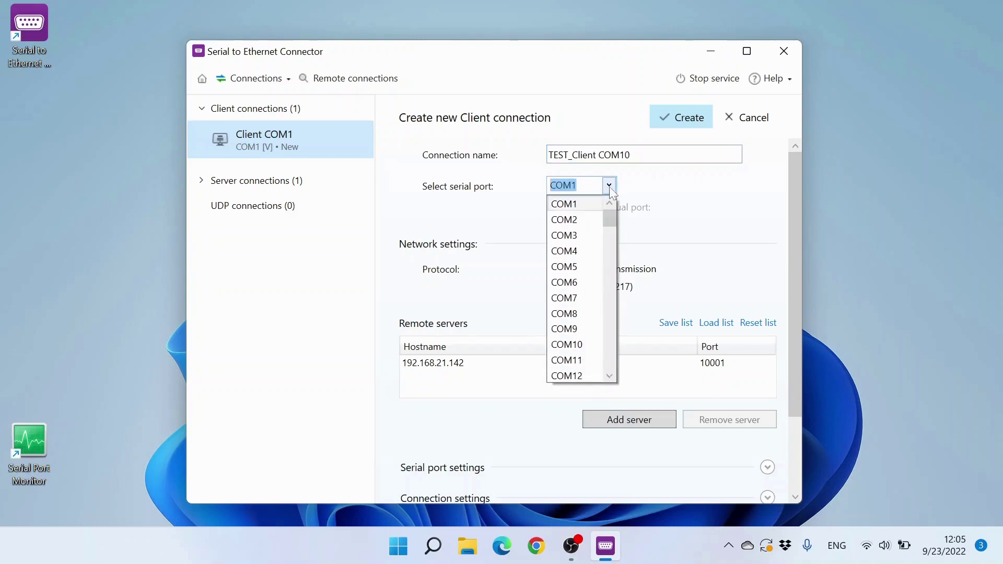
left_click(574, 345)
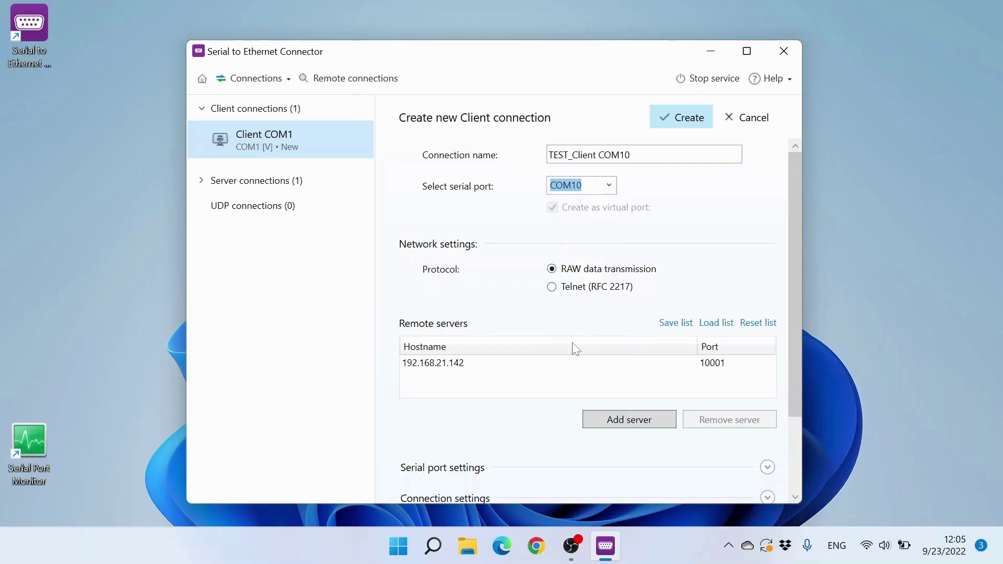
Step: Set the protocol to RAW data transmission and create the TEST_Client COM10 connection
left_click(552, 287)
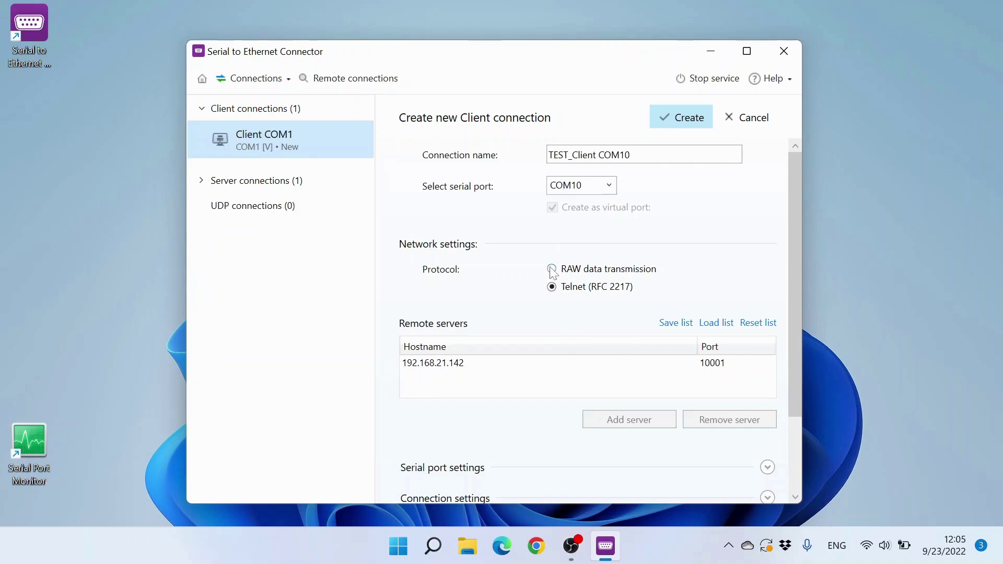
left_click(552, 270)
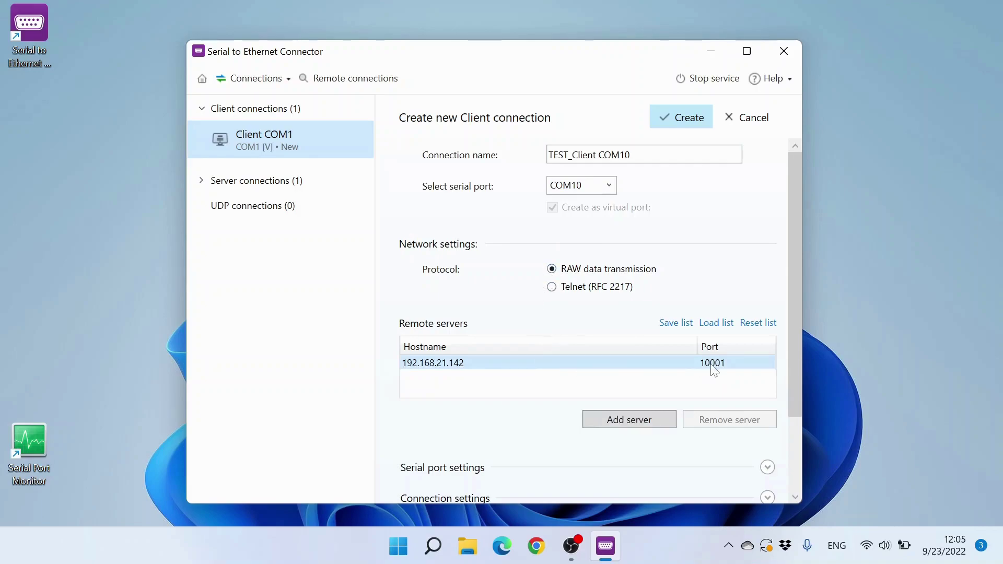
left_click(681, 123)
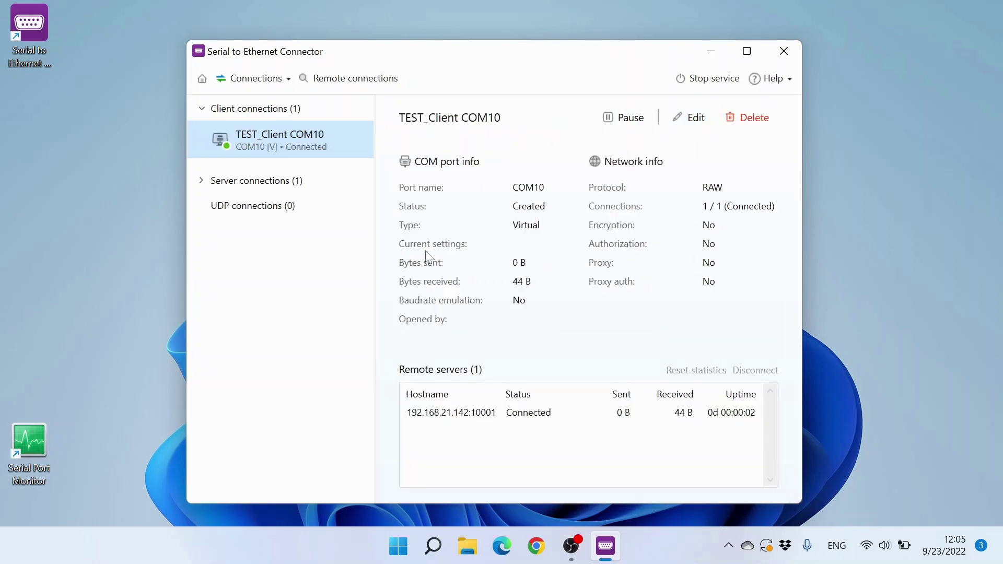
Step: Switch to Serial Port Monitor, open COM10 at 9600 baud and send the string "is this just fantasy?" in a loop every 1000 ms
left_click(35, 447)
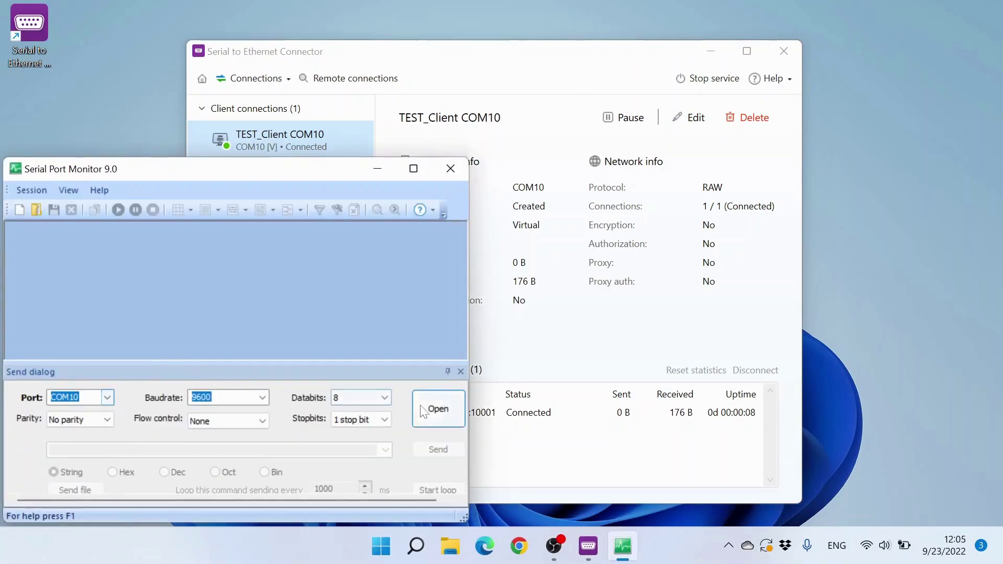
key("Return")
type("is t")
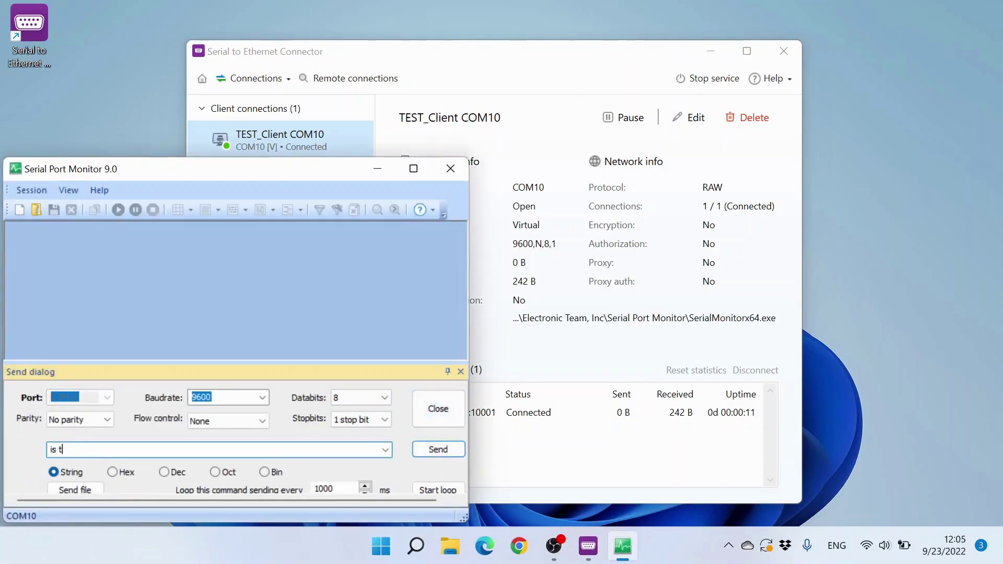
type("his just fantasy?")
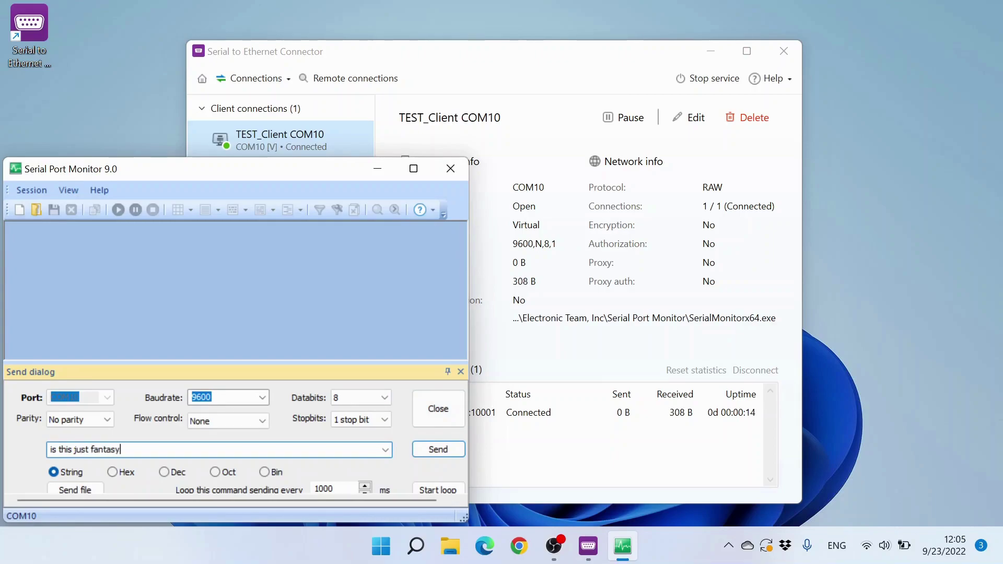
left_click(455, 489)
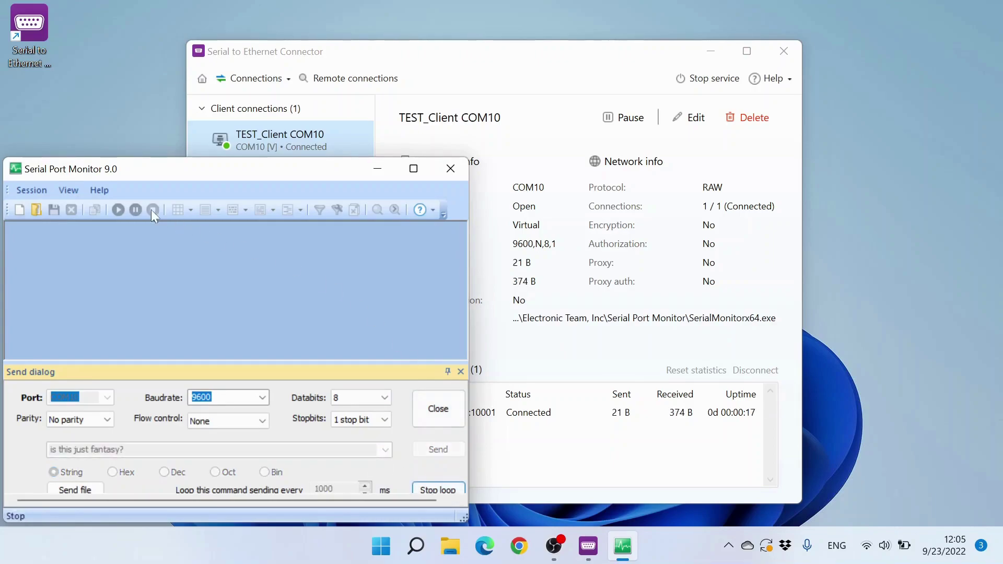
Step: Start a new monitoring session on COM10 with Dump view and switch back to Serial to Ethernet Connector
left_click(29, 190)
left_click(70, 207)
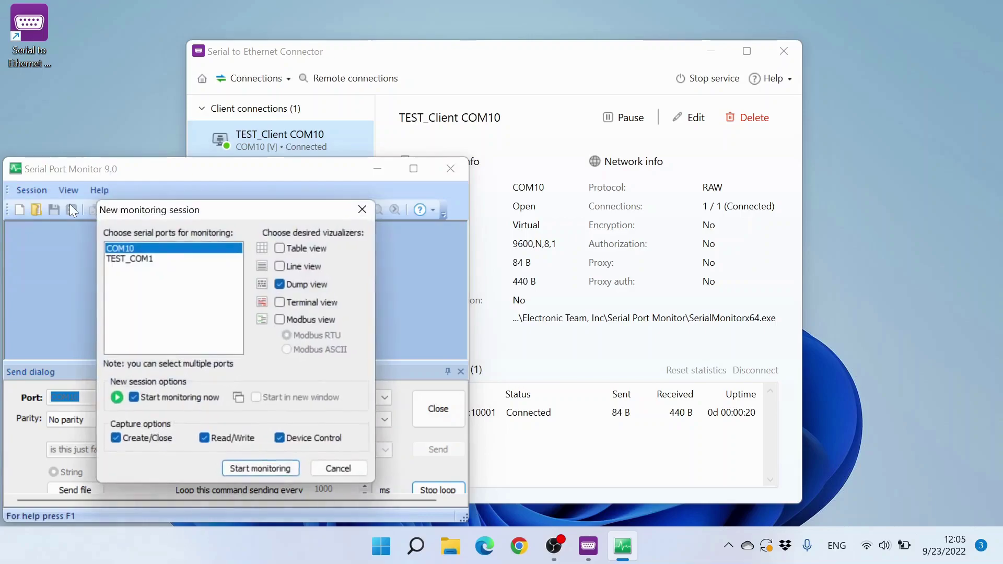
left_click(257, 470)
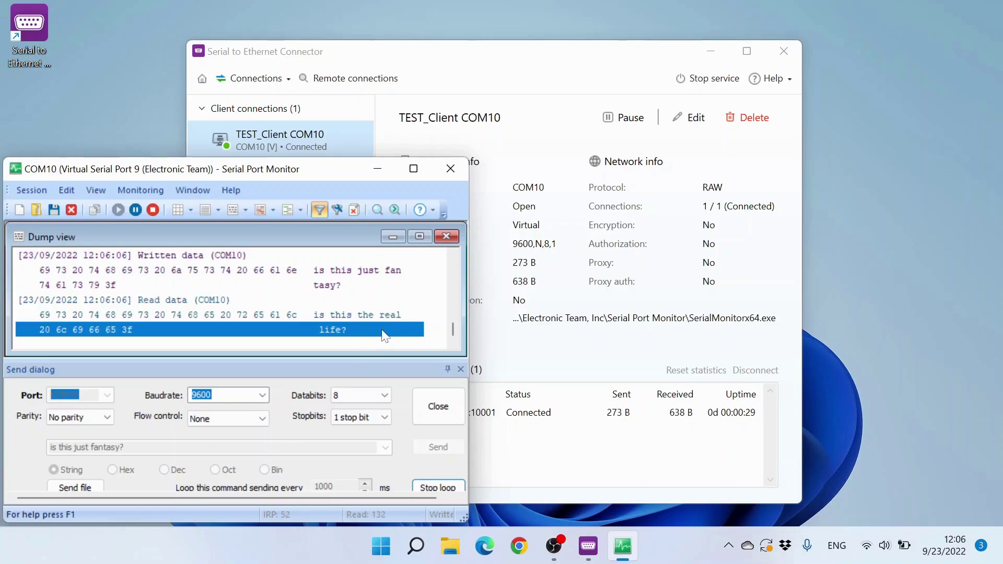
left_click(477, 267)
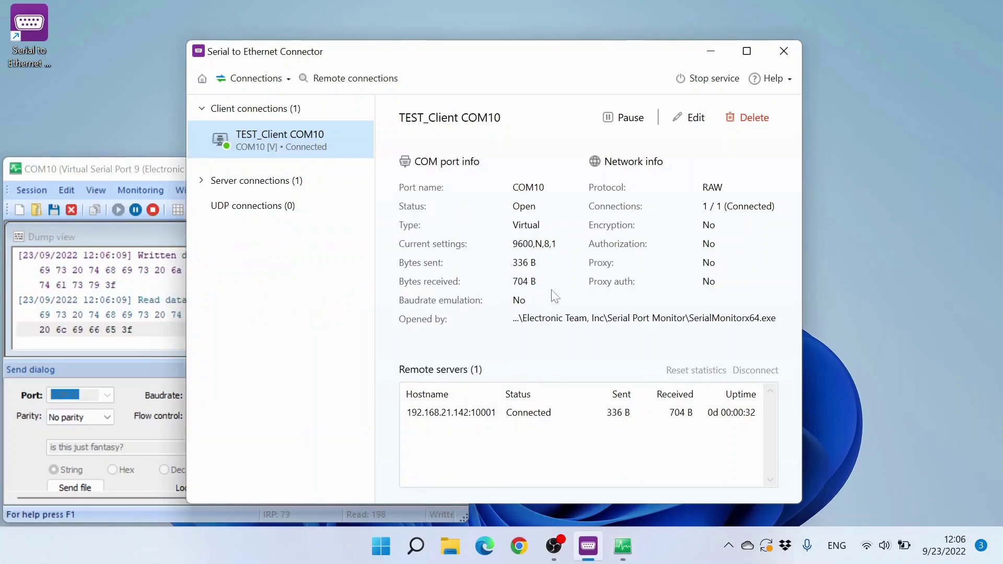